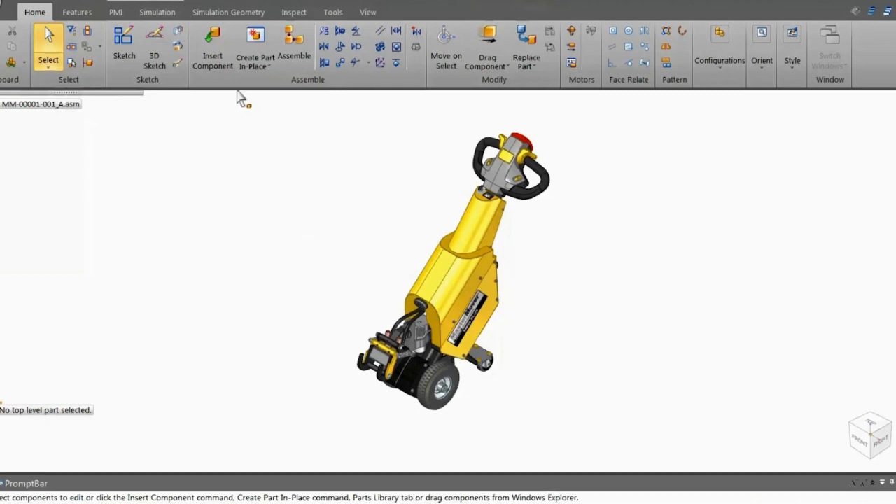
- Switch the assembly to the Top_Down display configuration to show only the wheeled drive unit
left_click(186, 4)
double_click(152, 97)
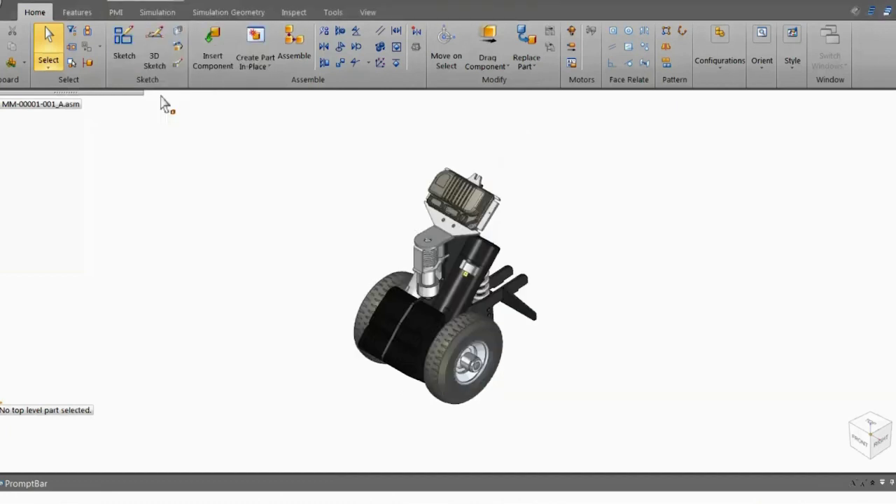
scroll(412, 229, "up", 5)
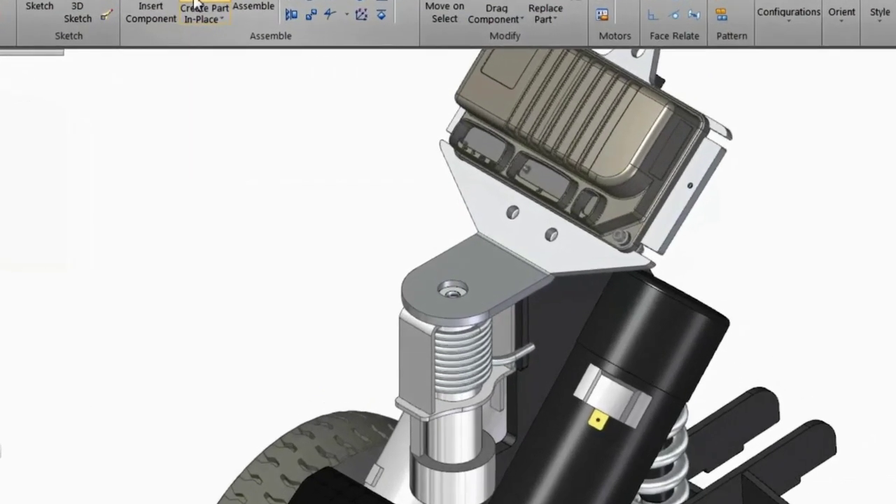
- Start an in-place Iso Metric part at the assembly origin, set to edit in-place after creation, with material Aluminum, 1060
left_click(197, 5)
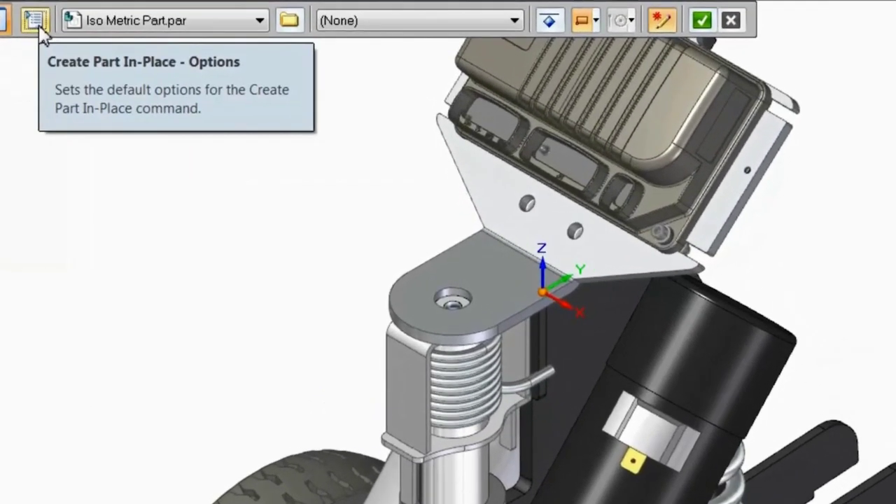
left_click(36, 24)
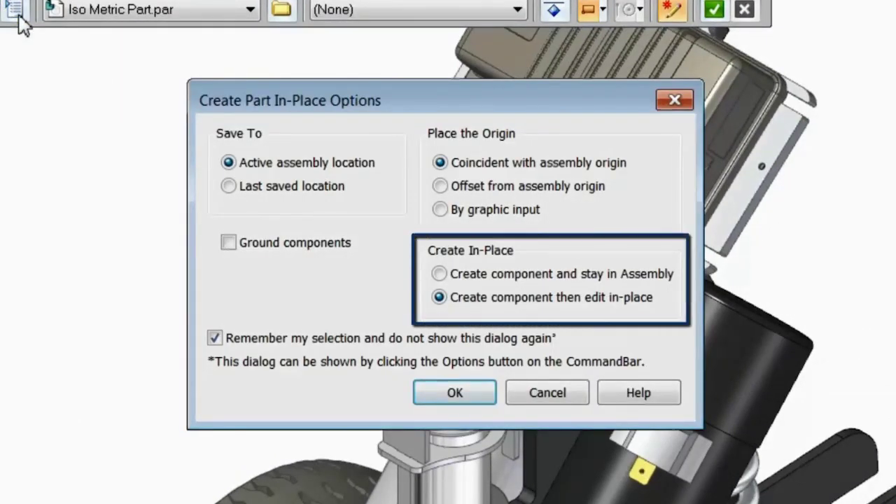
left_click(425, 395)
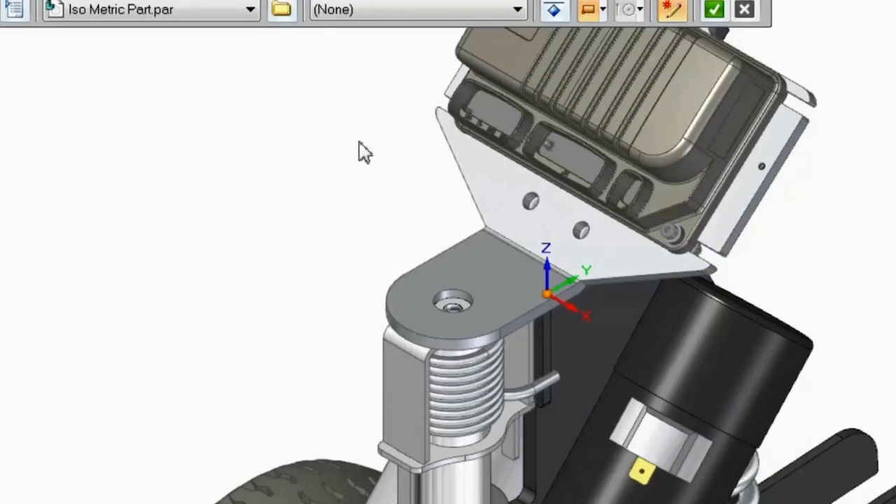
left_click(336, 18)
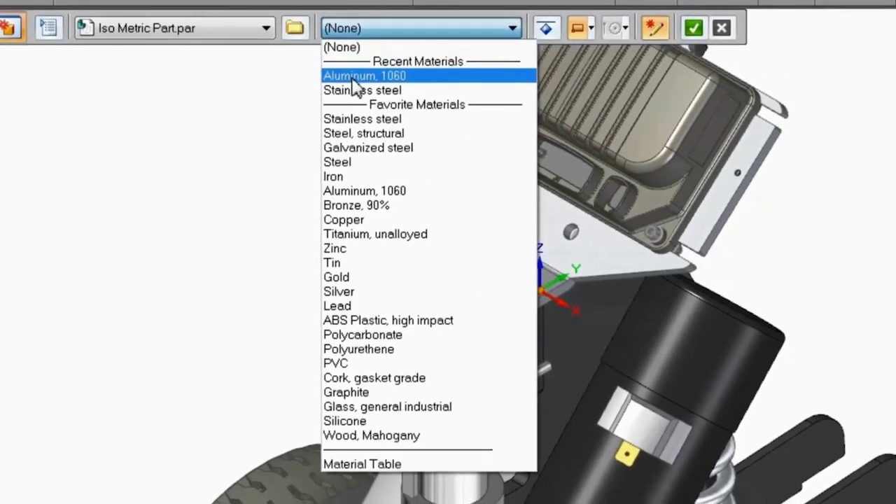
left_click(349, 73)
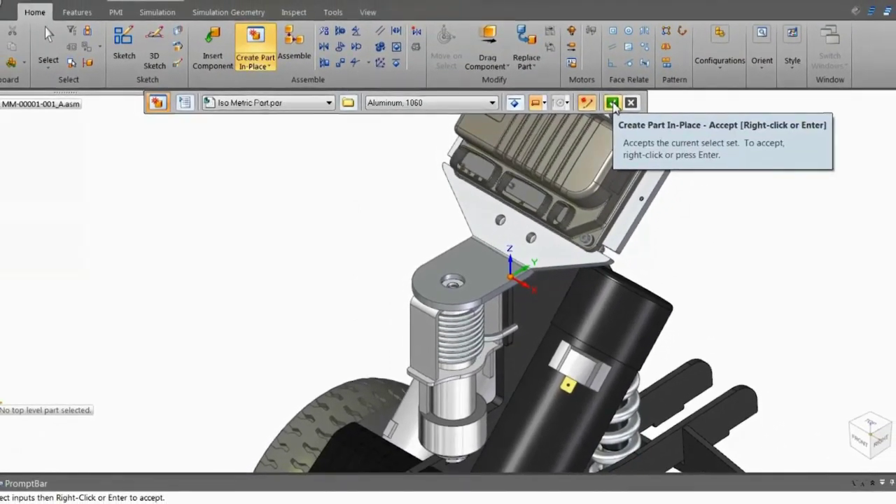
- Create the in-place part and save it as CoverCap in the MasterMover folder
left_click(613, 103)
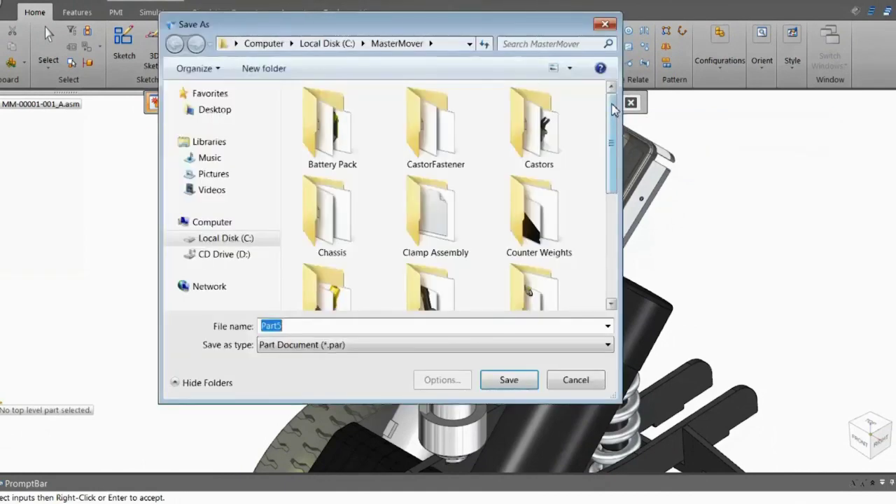
type("CoverCap")
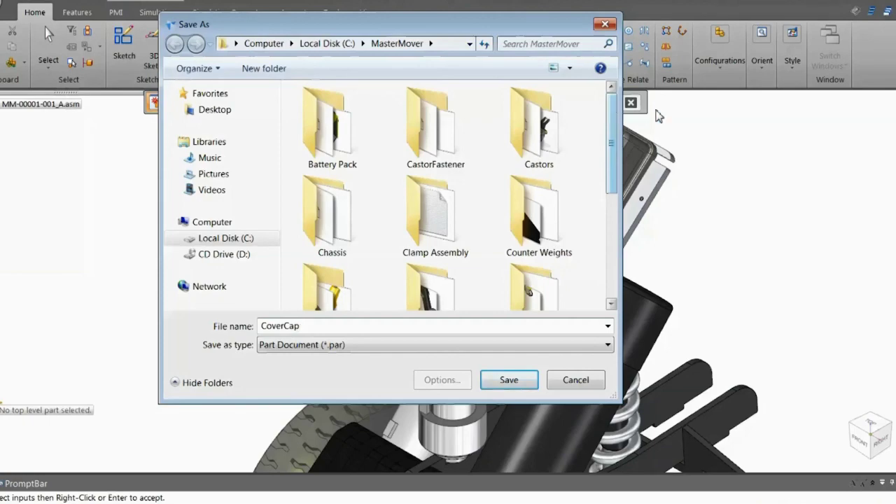
left_click(513, 380)
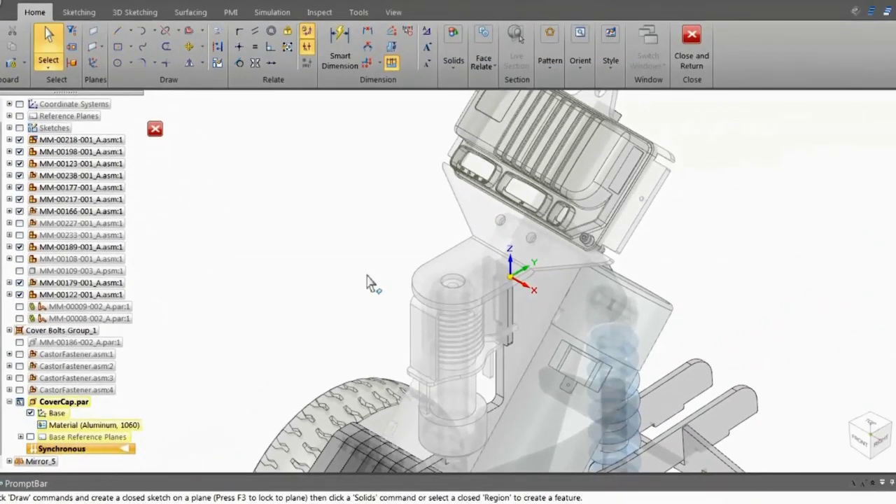
- Add a reference plane on the bracket's upper face and project the hole's outer circular edge onto it
key("ctrl+q")
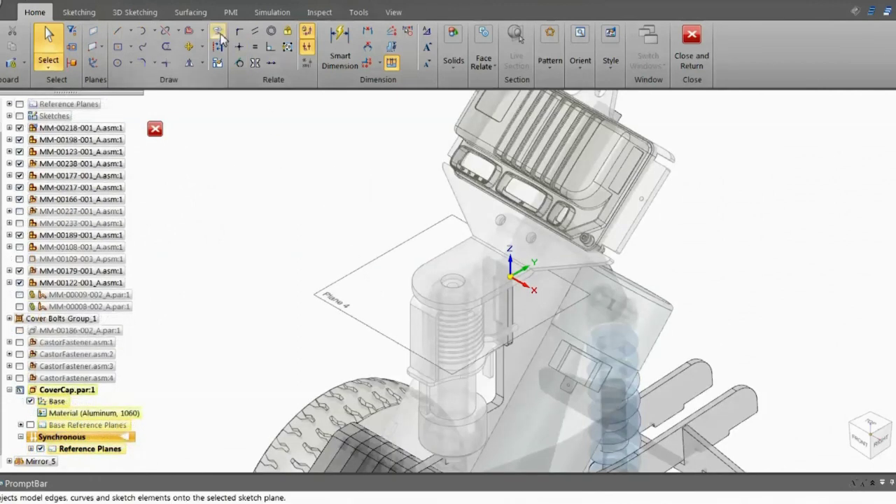
left_click(219, 33)
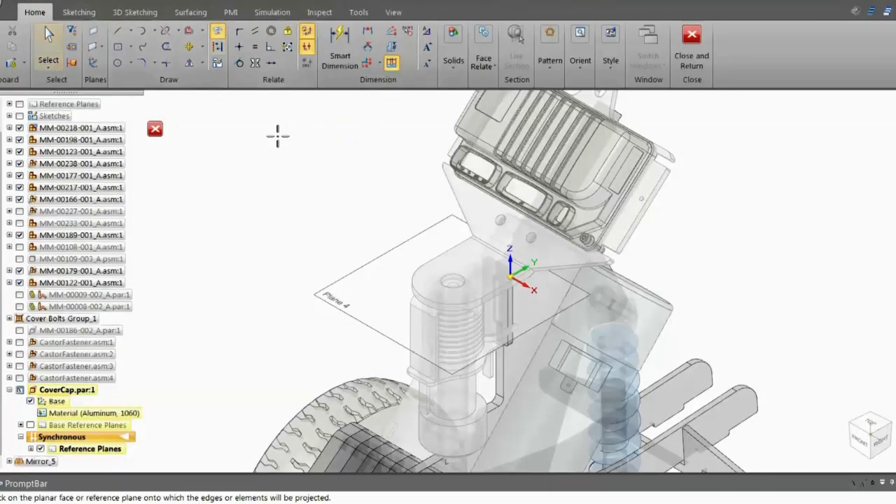
left_click(348, 275)
scroll(462, 290, "up", 5)
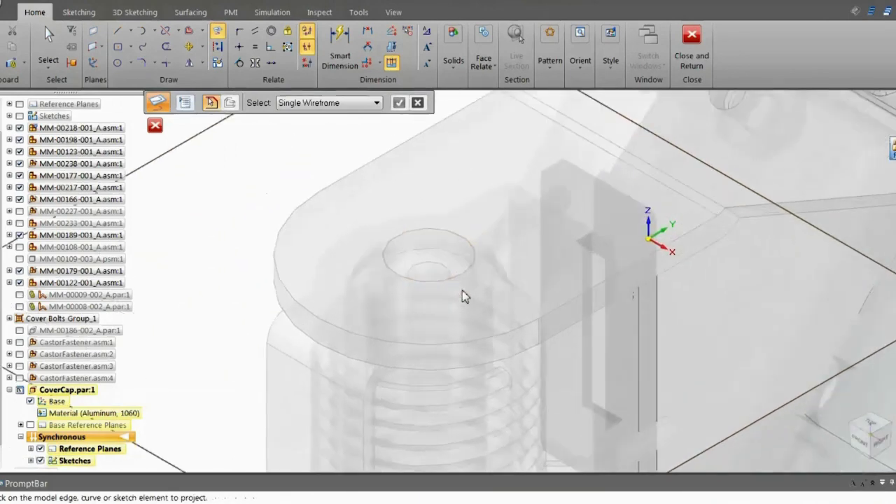
left_click(434, 233)
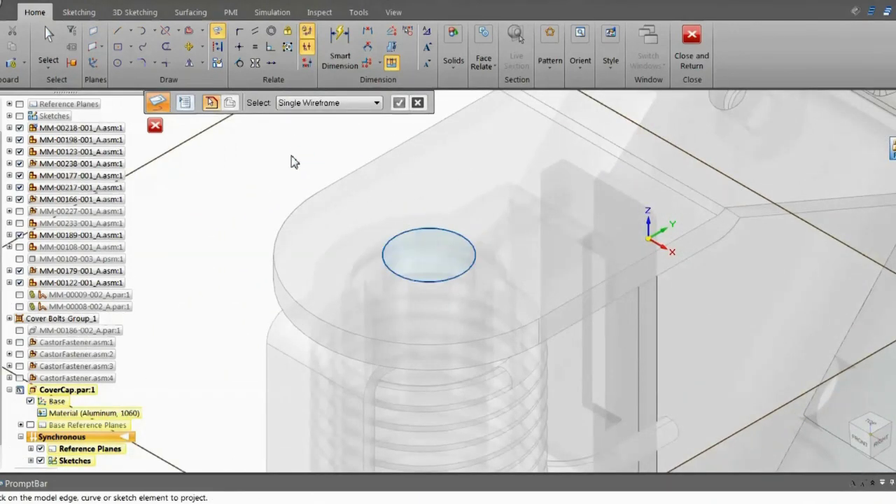
- Offset the projected circle outward by 6 mm
left_click(188, 31)
left_click(387, 247)
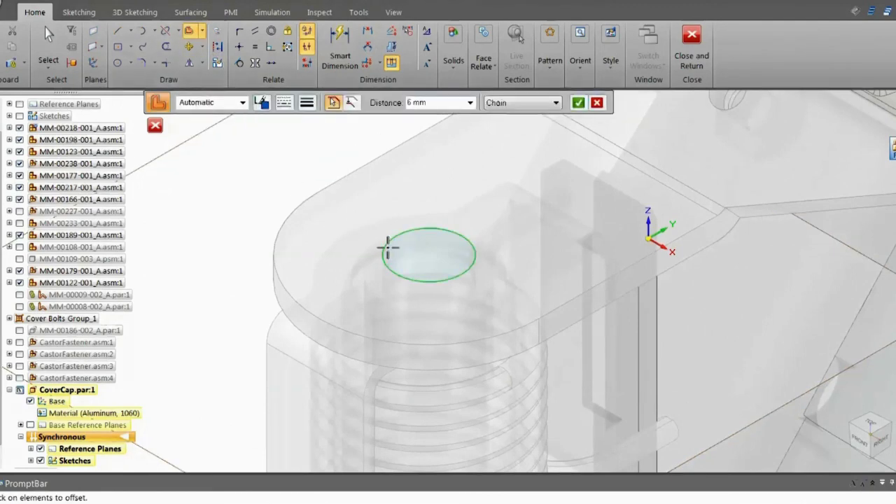
right_click(360, 238)
left_click(346, 224)
right_click(278, 192)
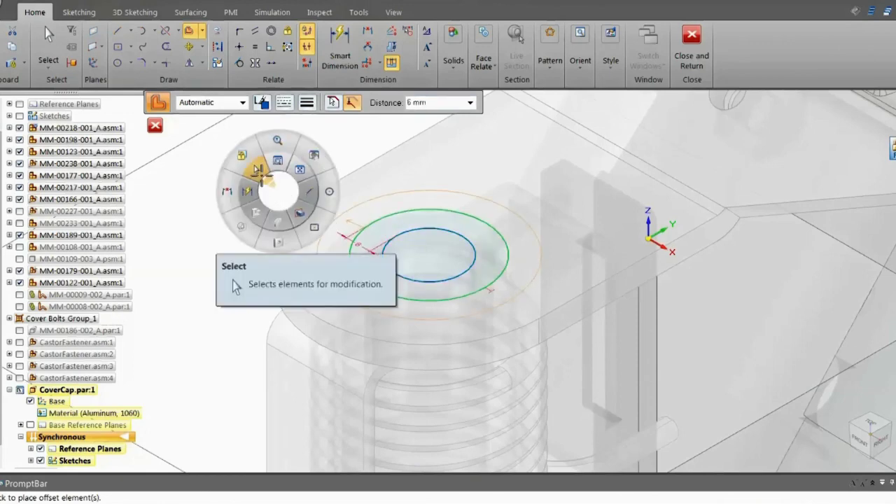
left_click(258, 171)
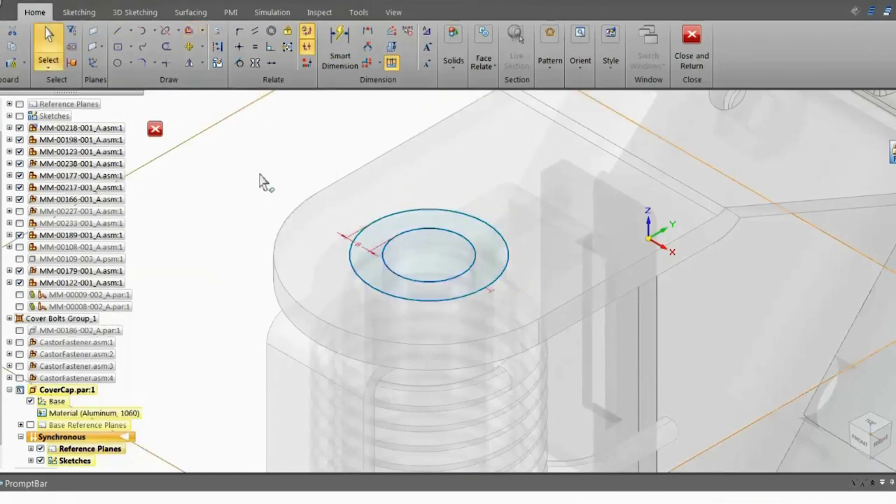
- Extrude both circular sketch regions upward 8 mm to form the solid cap
left_click(400, 238)
left_click(423, 247, "ctrl")
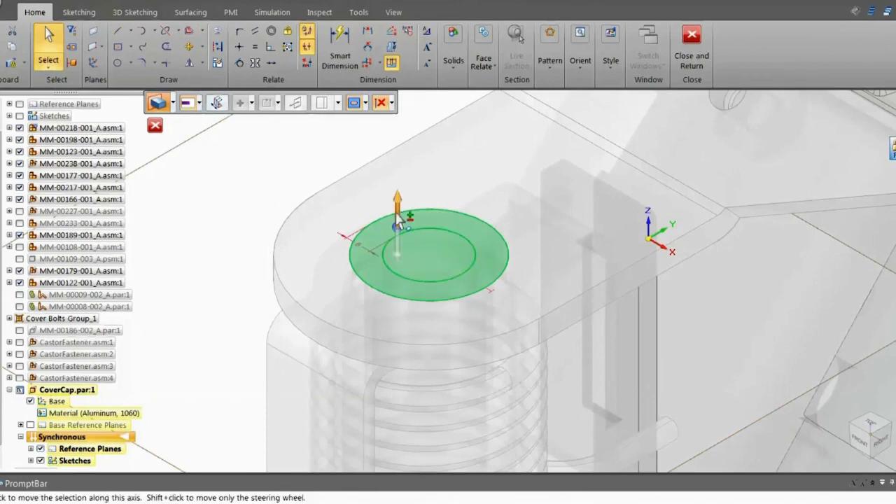
left_click(397, 215)
type("8")
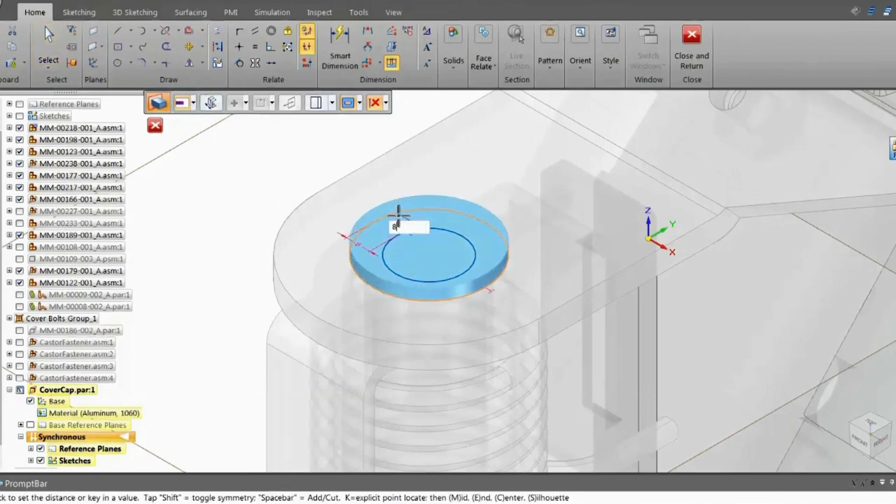
key("Return")
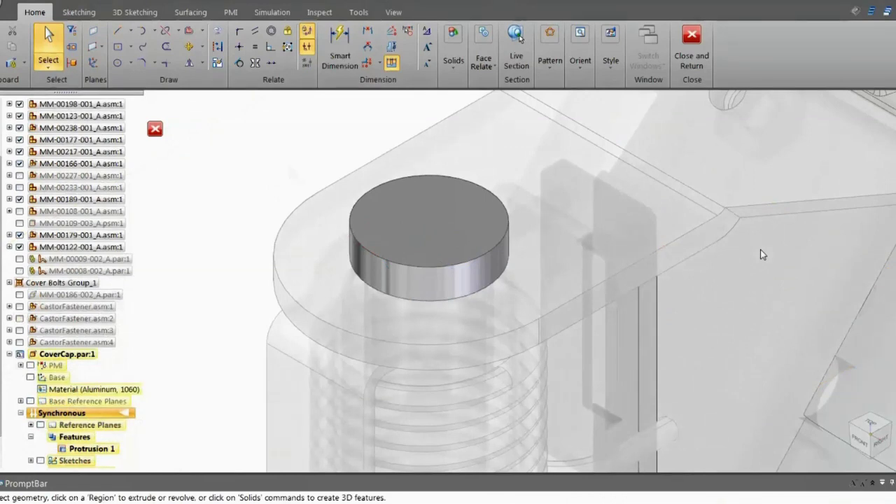
- Round the upper circular edge of the cap with a 2 mm radius
right_click(290, 170)
left_click(287, 195)
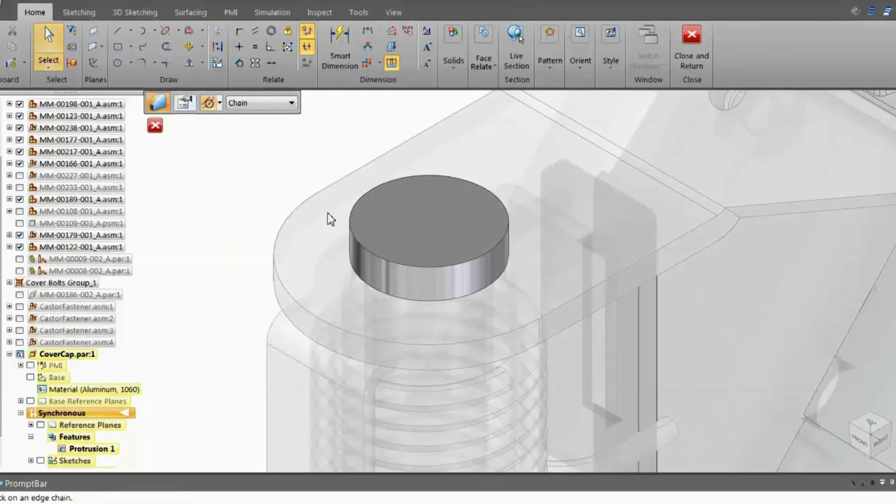
left_click(353, 227)
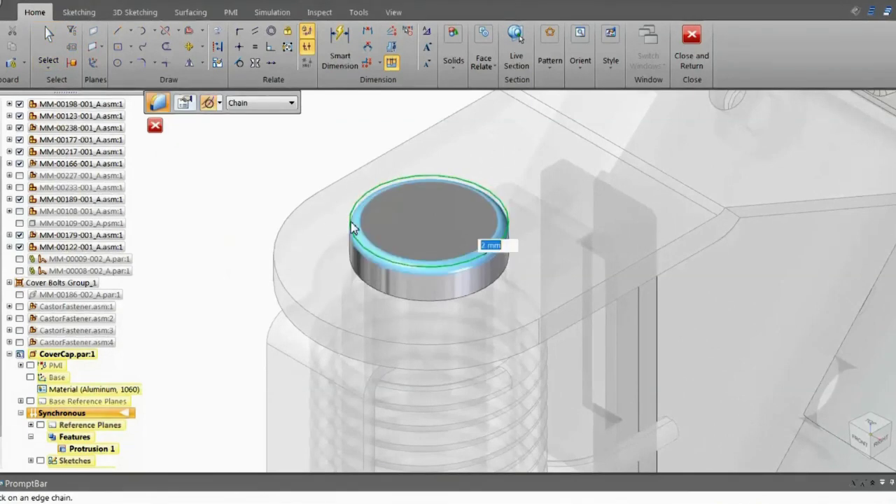
key("Return")
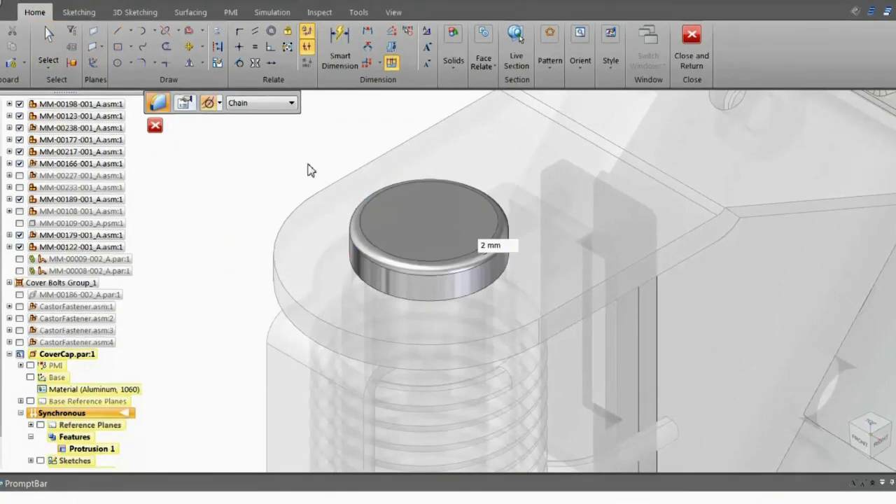
key("Escape")
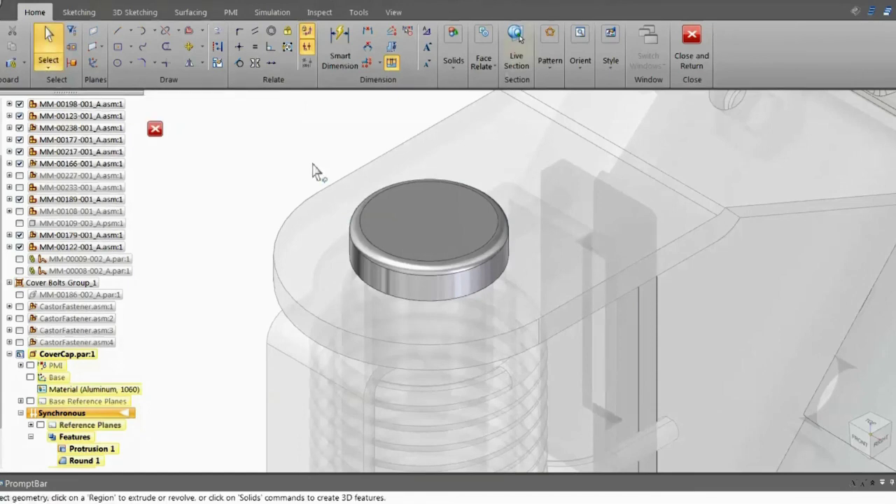
- Hide the surrounding assembly and hollow the cap with a 1 mm thin wall, leaving its underside face open
left_click(455, 68)
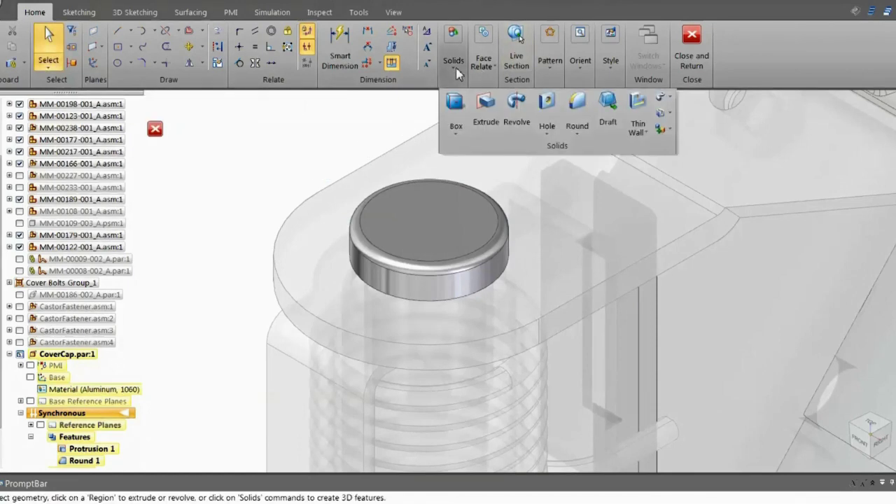
left_click(637, 129)
left_click(642, 143)
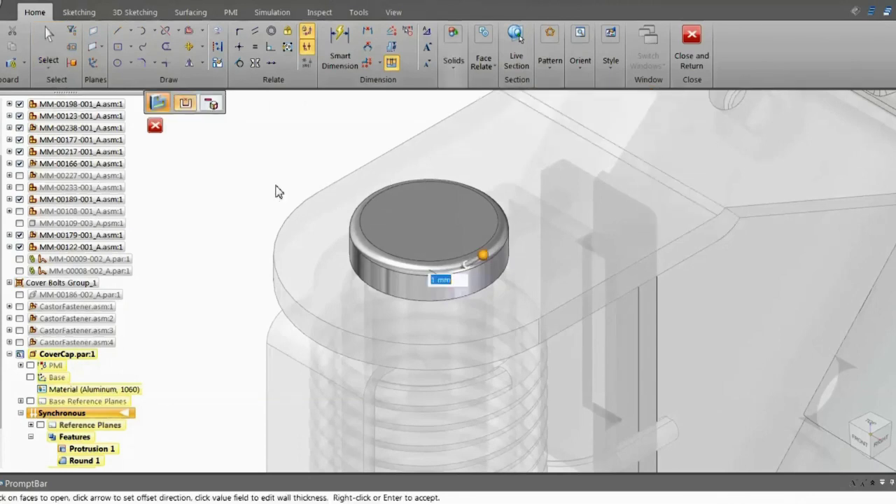
middle_click_drag(352, 282, 357, 231)
middle_click_drag(455, 264, 410, 153)
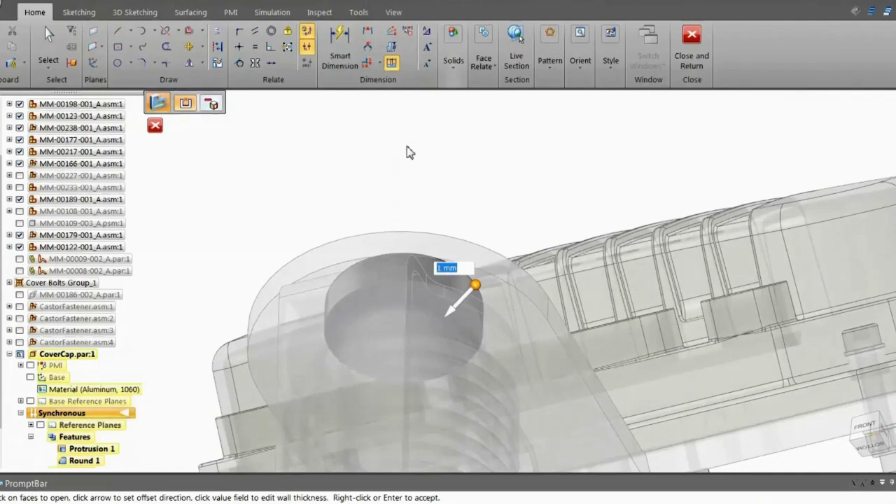
key("ctrl+q")
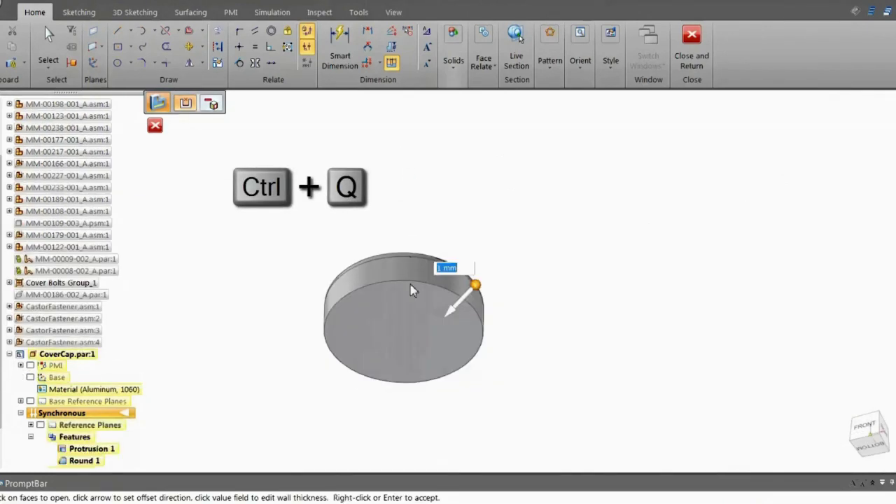
left_click(411, 314)
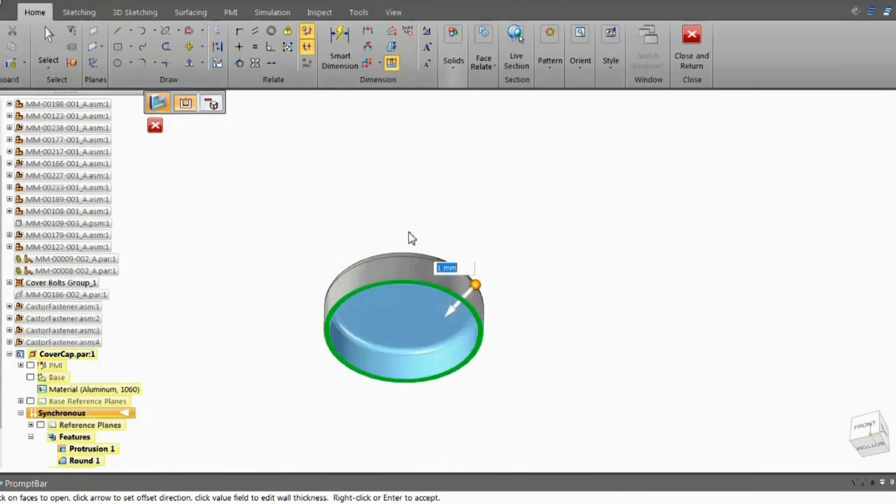
right_click(409, 208)
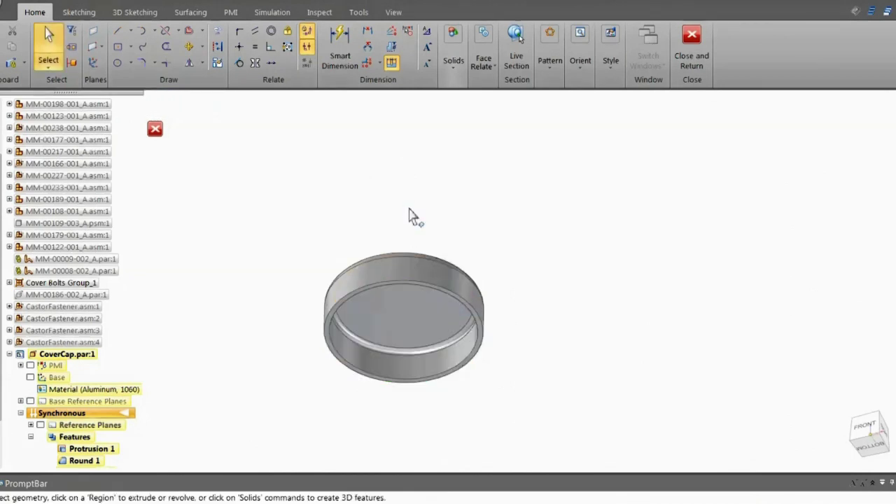
- Show the surrounding assembly again, restore the isometric view and return from the cap to the assembly
mouse_move(409, 274)
middle_mouse_down()
mouse_move(382, 374)
mouse_move(380, 422)
middle_mouse_up()
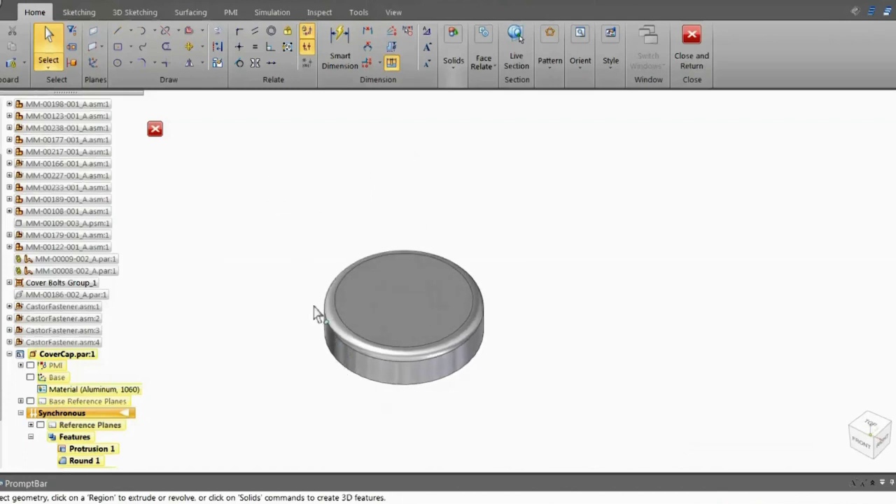
key("ctrl+q")
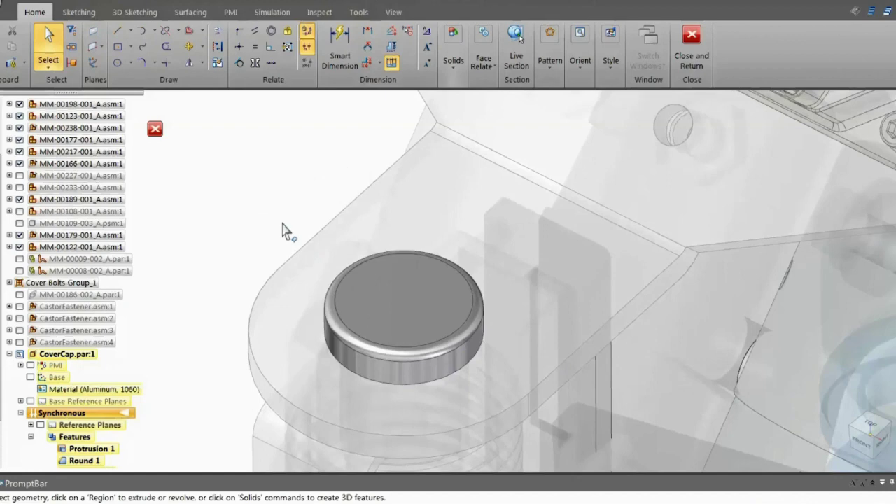
key("ctrl+i")
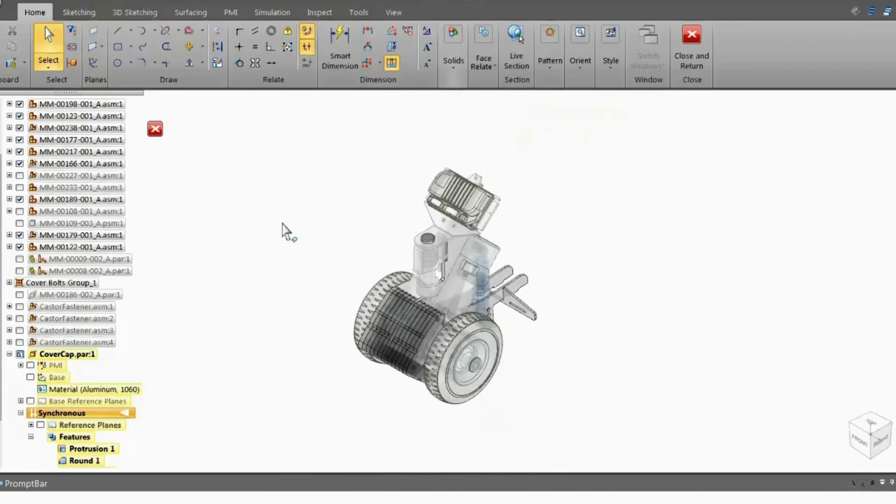
left_click(692, 38)
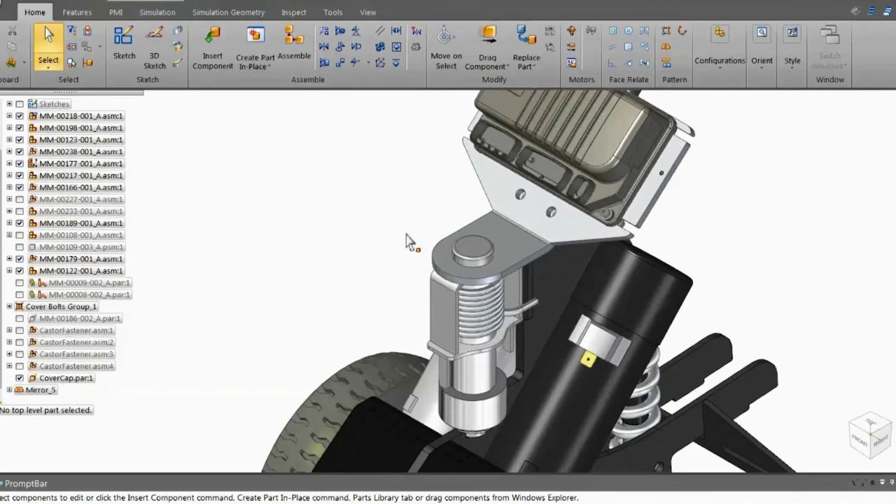
- Apply the display configuration that shows the complete machine with its covers
left_click(189, 4)
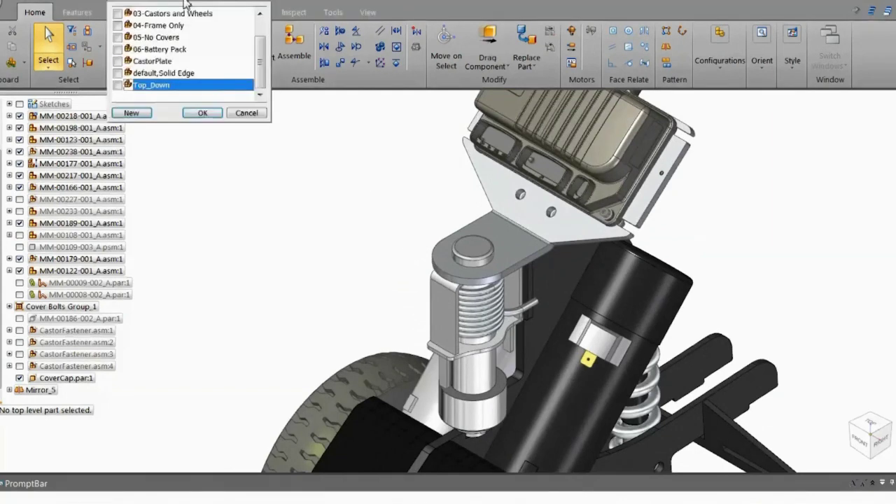
left_click(202, 113)
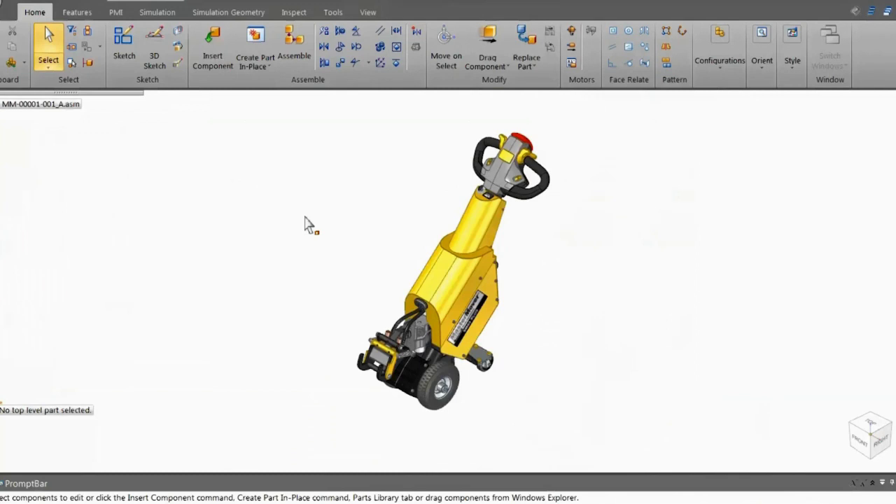